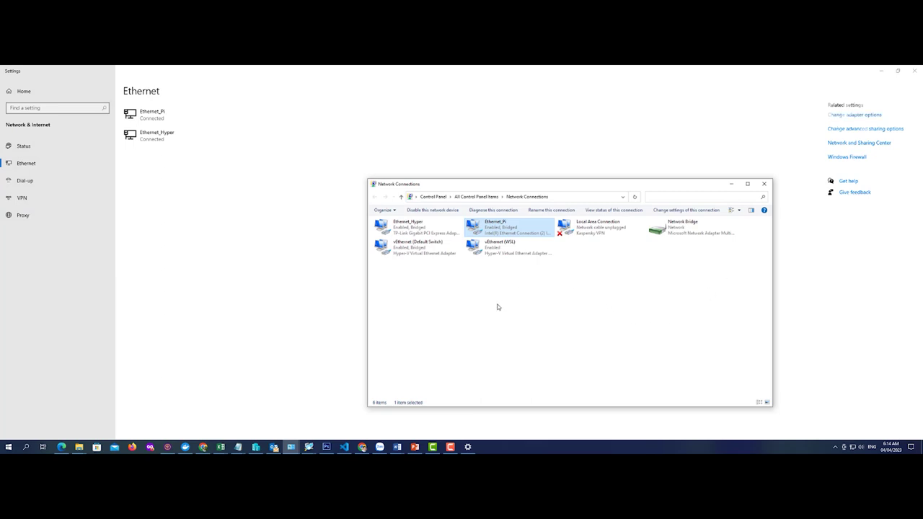
{"action": "left_click", "coordinate": [410, 229]}
{"action": "left_click", "coordinate": [505, 231]}
{"action": "left_click", "coordinate": [401, 231]}
{"action": "left_click", "coordinate": [489, 231]}
{"action": "left_click", "coordinate": [409, 232]}
{"action": "left_click", "coordinate": [494, 232]}
{"action": "left_click", "coordinate": [416, 231]}
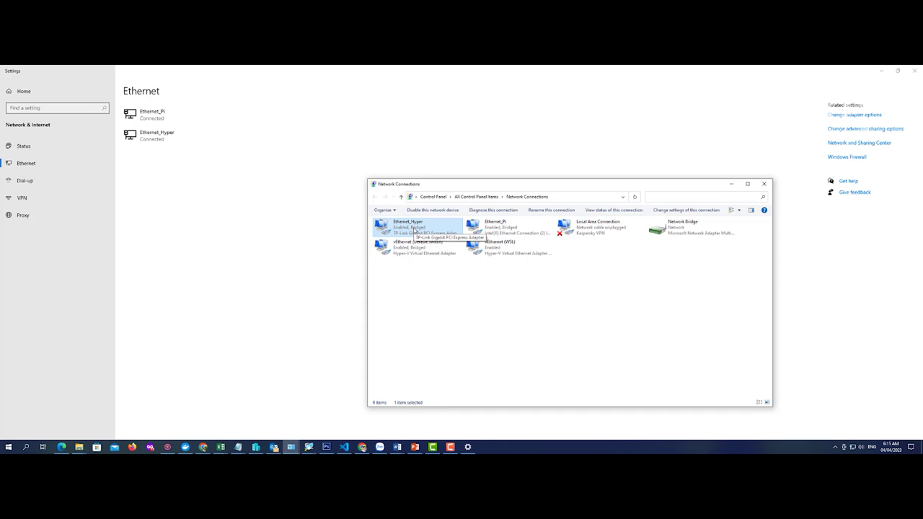
- Open the name of the Ethernet_Hyper adapter for editing and leave it to select the Ethernet_Pi adapter
{"action": "right_click", "coordinate": [415, 230]}
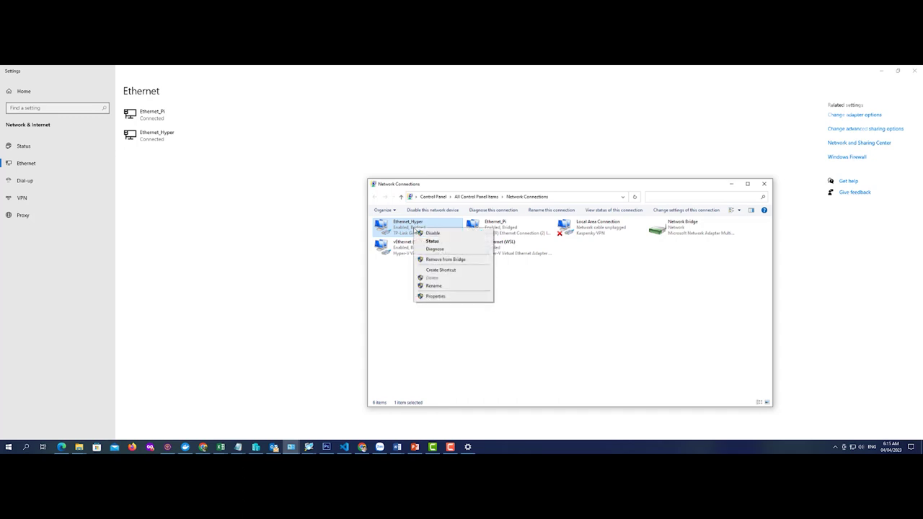
{"action": "left_click", "coordinate": [428, 287]}
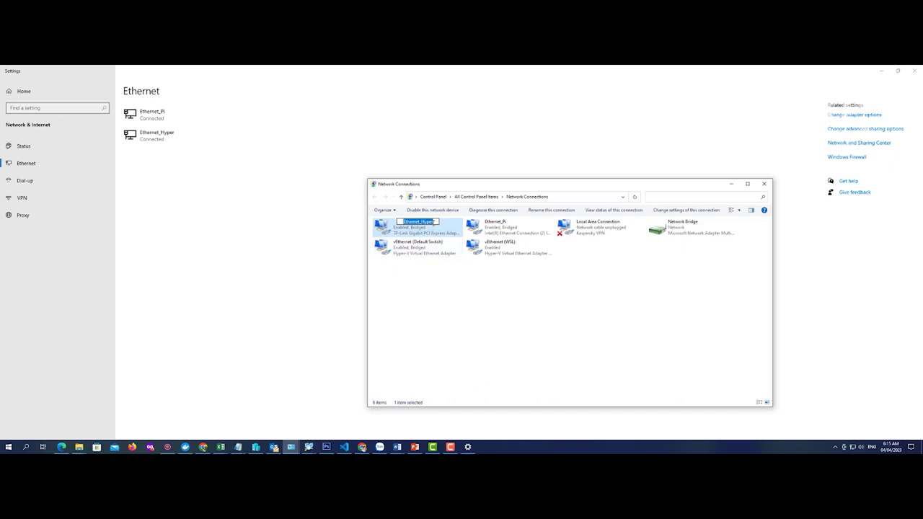
{"action": "left_click", "coordinate": [435, 222]}
{"action": "left_click", "coordinate": [515, 232]}
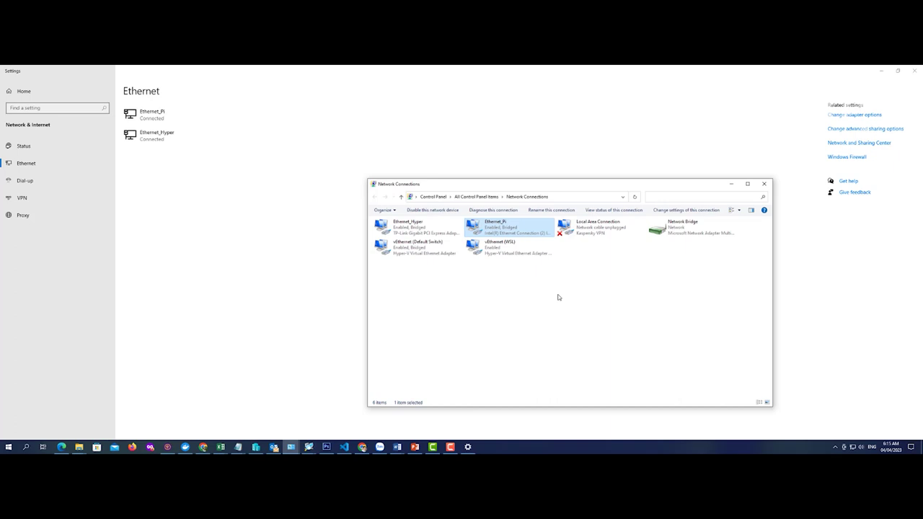
- Edit the static IPv4 address fields of the Local Area Connection adapter and close its properties
{"action": "right_click", "coordinate": [584, 233]}
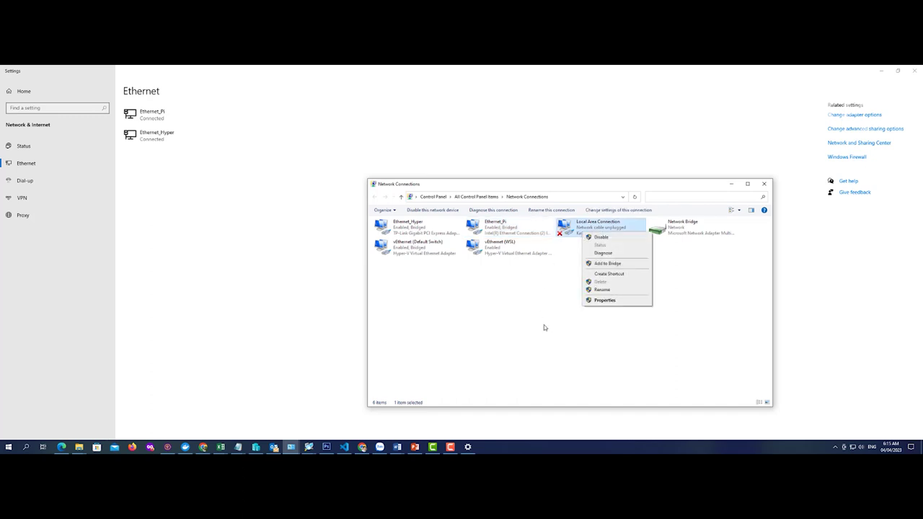
{"action": "left_click", "coordinate": [612, 300]}
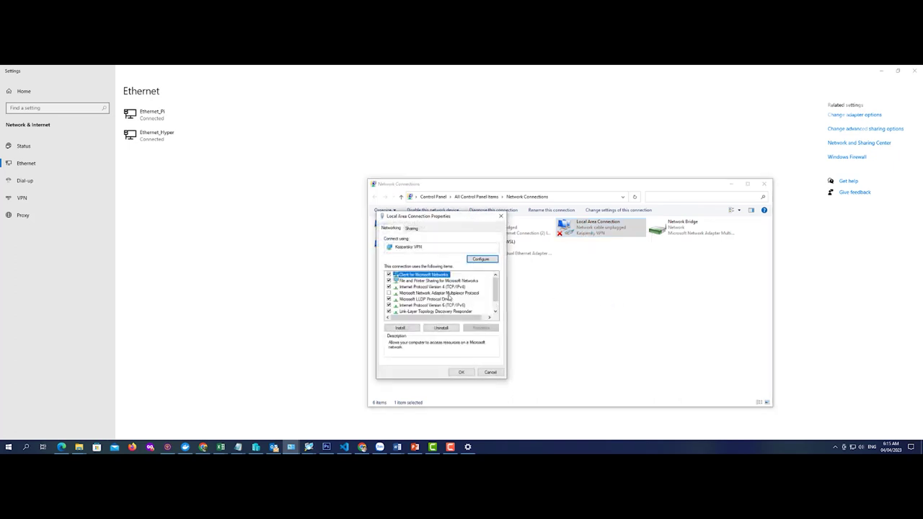
{"action": "left_click", "coordinate": [451, 288]}
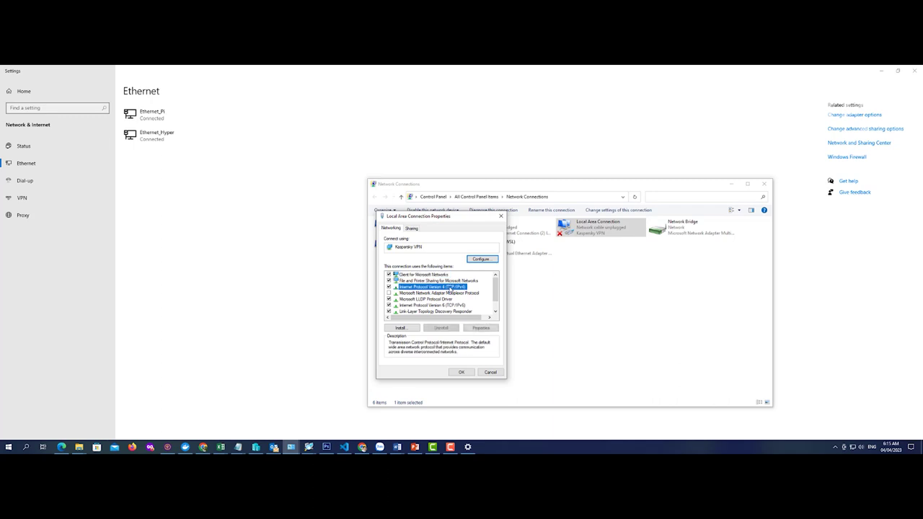
{"action": "left_click", "coordinate": [481, 328]}
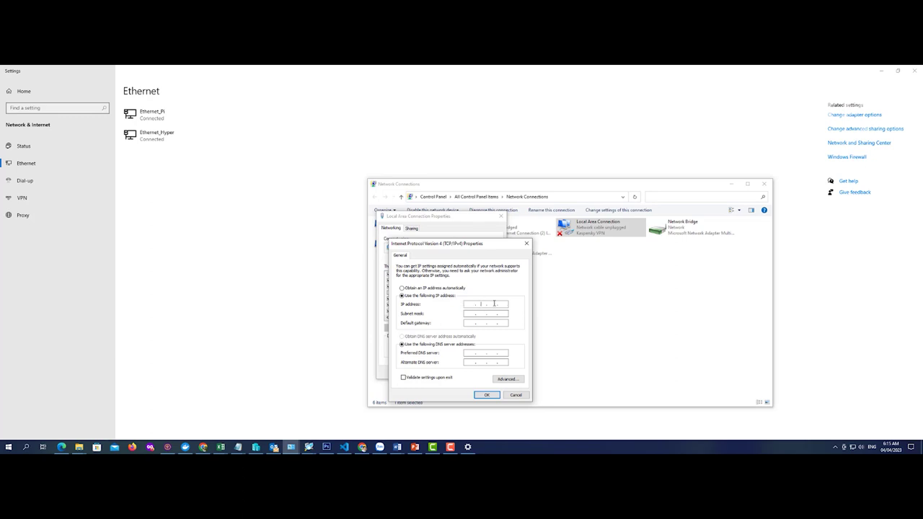
{"action": "left_click", "coordinate": [466, 306]}
{"action": "key", "text": "Tab"}
{"action": "key", "text": "Tab"}
{"action": "type", "text": "2"}
{"action": "key", "text": "Tab"}
{"action": "key", "text": "Tab"}
{"action": "left_click", "coordinate": [487, 395]}
{"action": "left_click", "coordinate": [476, 371]}
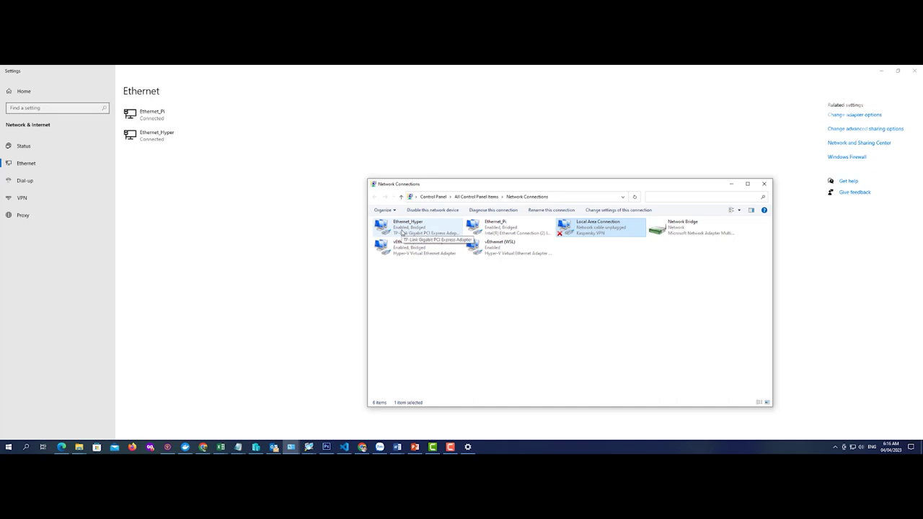
- Try to remove the Ethernet_Hyper and Ethernet_Pi adapters from the network bridge together
{"action": "left_click", "coordinate": [403, 232]}
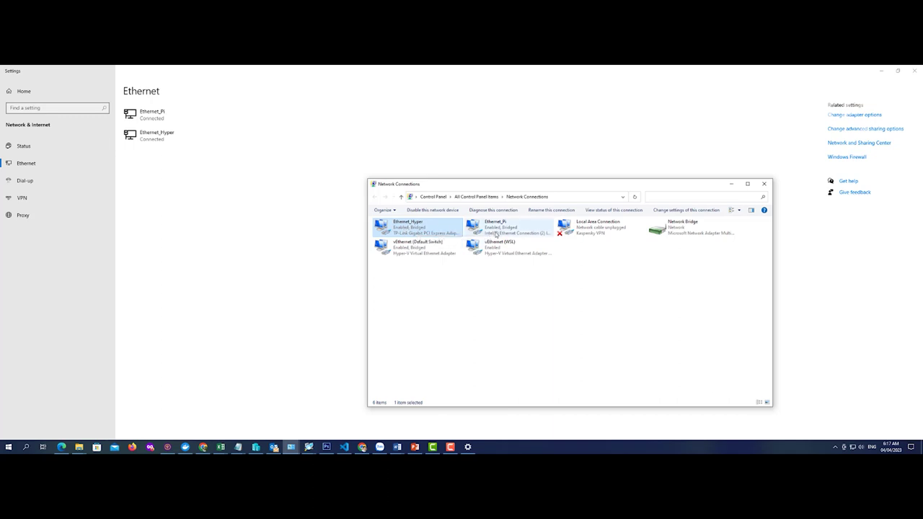
{"action": "left_click", "coordinate": [496, 234], "text": "ctrl"}
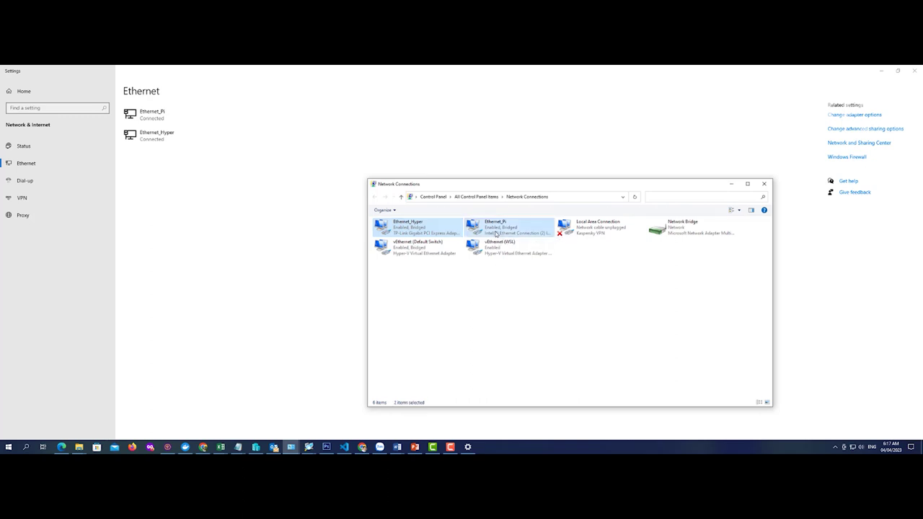
{"action": "right_click", "coordinate": [496, 235]}
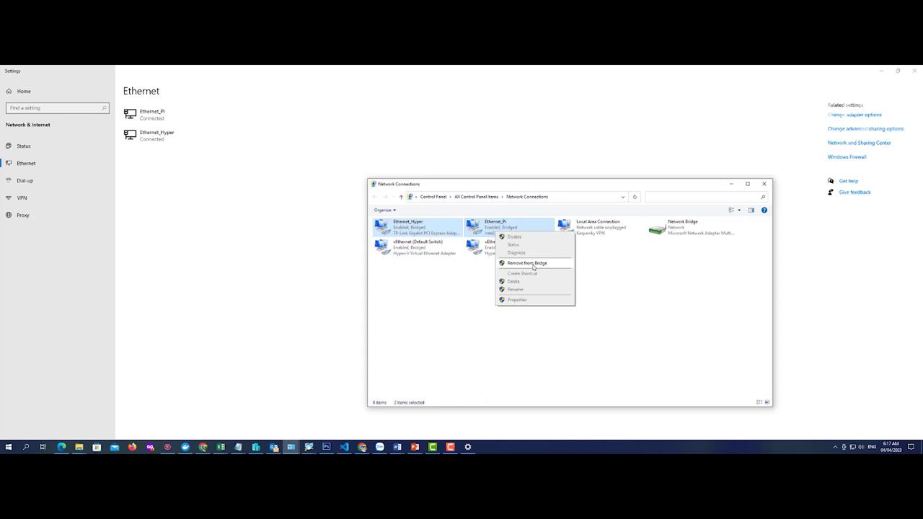
{"action": "left_click", "coordinate": [534, 264]}
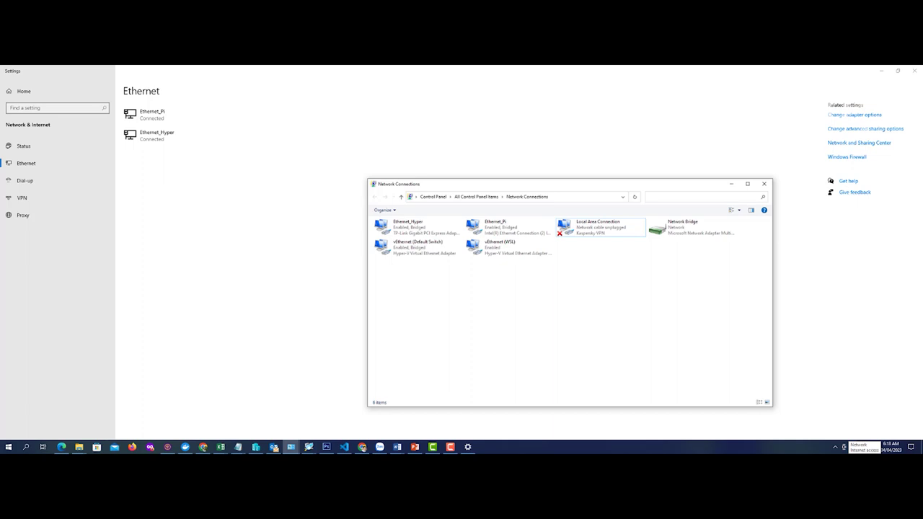
- Review the Network Bridge's static IPv4 address, gateway and DNS server settings and accept them
{"action": "left_click", "coordinate": [671, 233]}
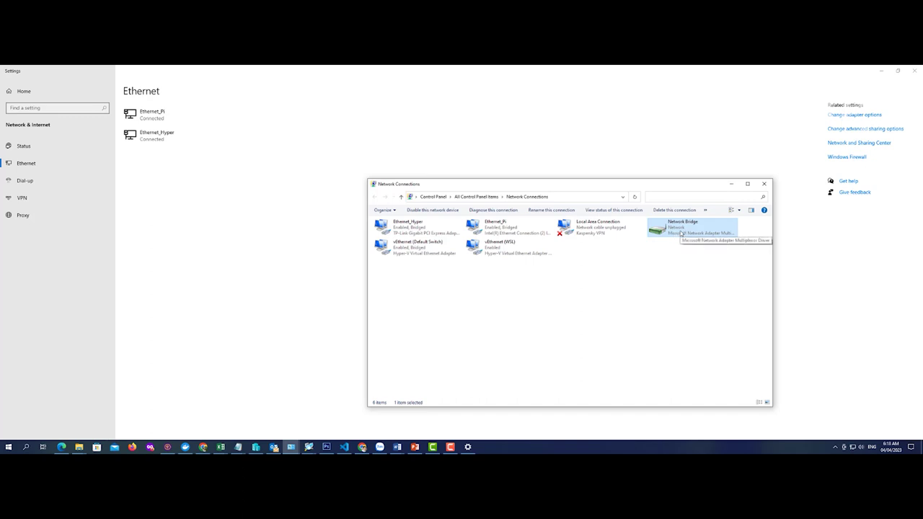
{"action": "right_click", "coordinate": [681, 233]}
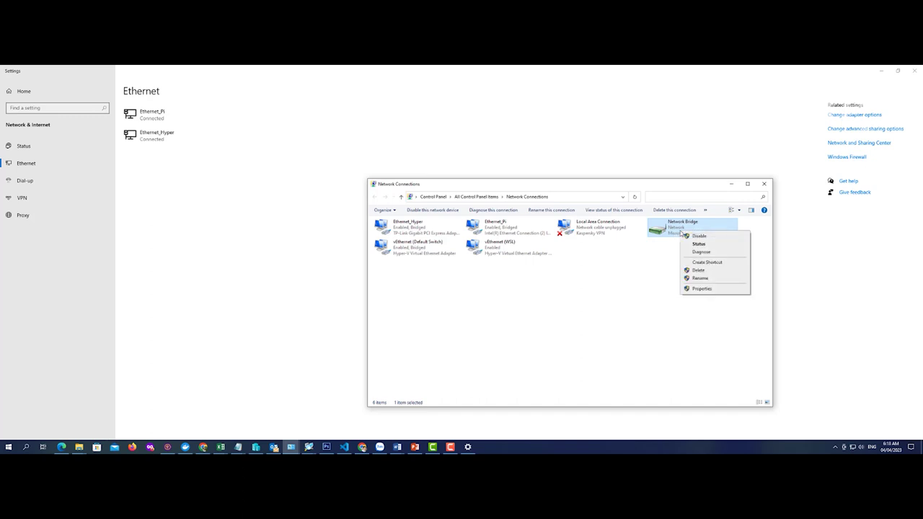
{"action": "left_click", "coordinate": [701, 289]}
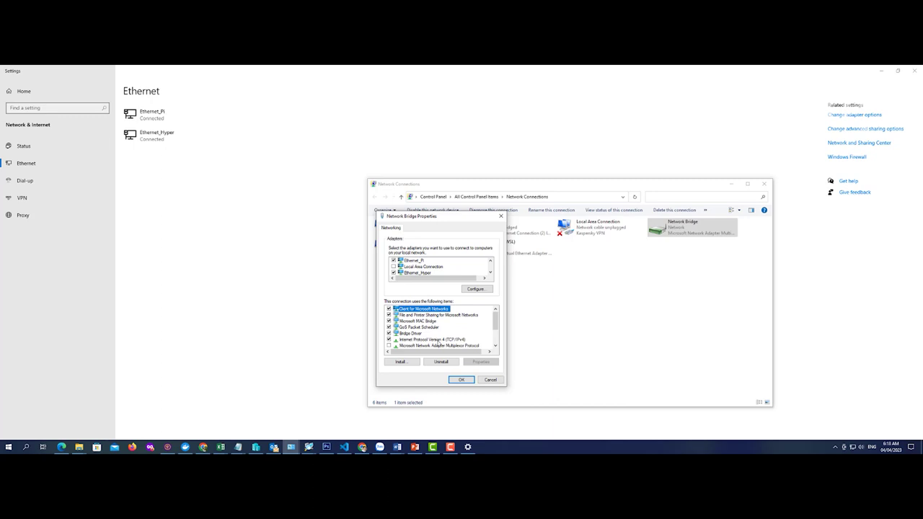
{"action": "left_click", "coordinate": [437, 339]}
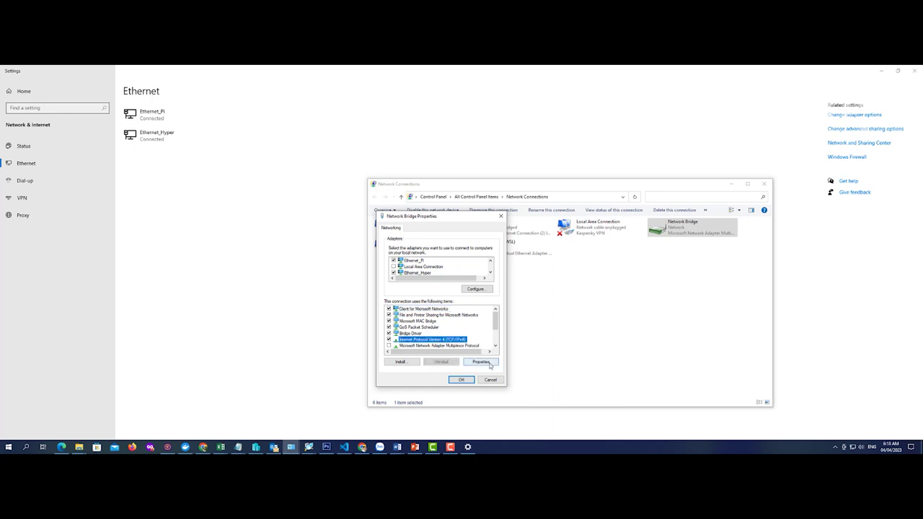
{"action": "left_click", "coordinate": [489, 363]}
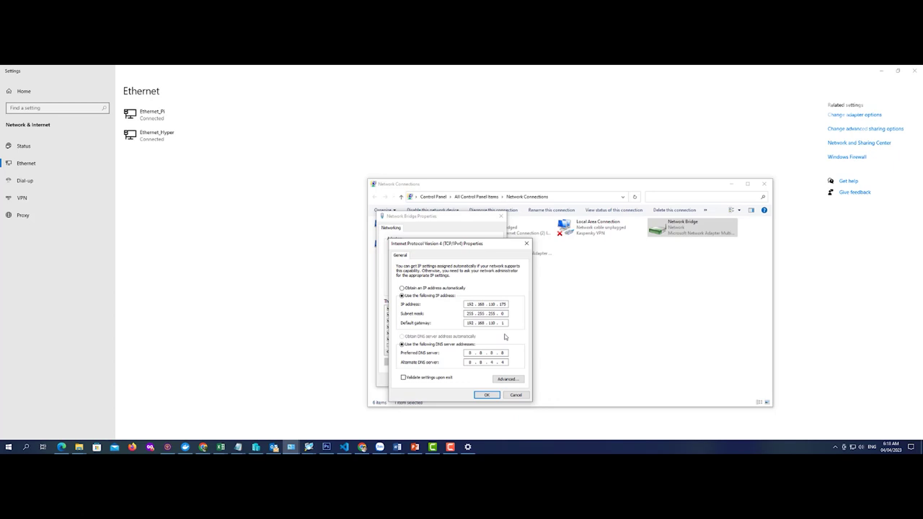
{"action": "left_click", "coordinate": [497, 398]}
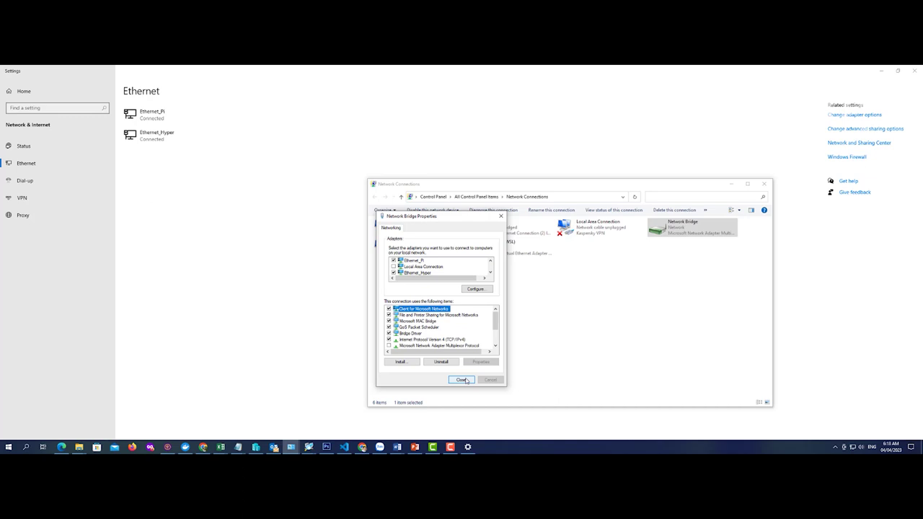
- Check which protocols and services are enabled for the Network Bridge, including IPv4 and IPv6, and close its properties
{"action": "left_click_drag", "start_coordinate": [497, 319], "coordinate": [500, 338]}
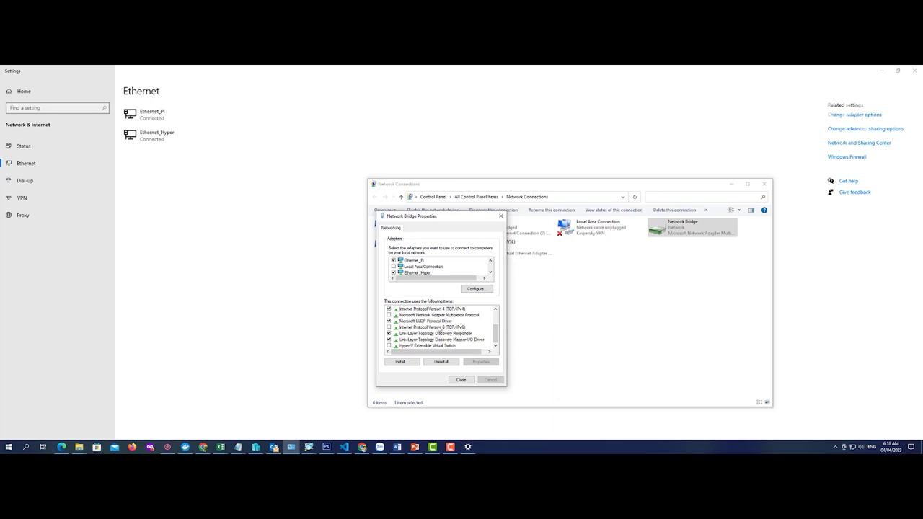
{"action": "mouse_move", "coordinate": [496, 334]}
{"action": "left_mouse_down"}
{"action": "mouse_move", "coordinate": [495, 322]}
{"action": "mouse_move", "coordinate": [496, 331]}
{"action": "left_mouse_up"}
{"action": "left_click", "coordinate": [422, 316]}
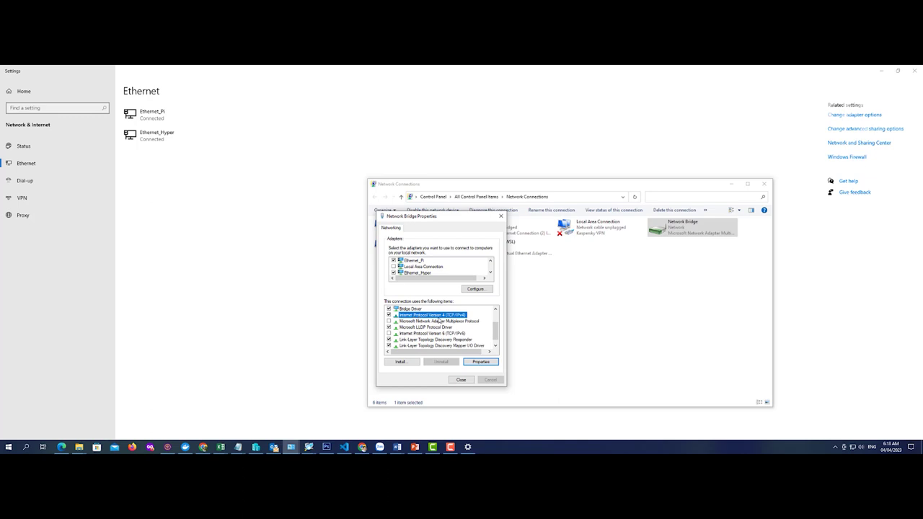
{"action": "left_click_drag", "start_coordinate": [496, 331], "coordinate": [496, 335]}
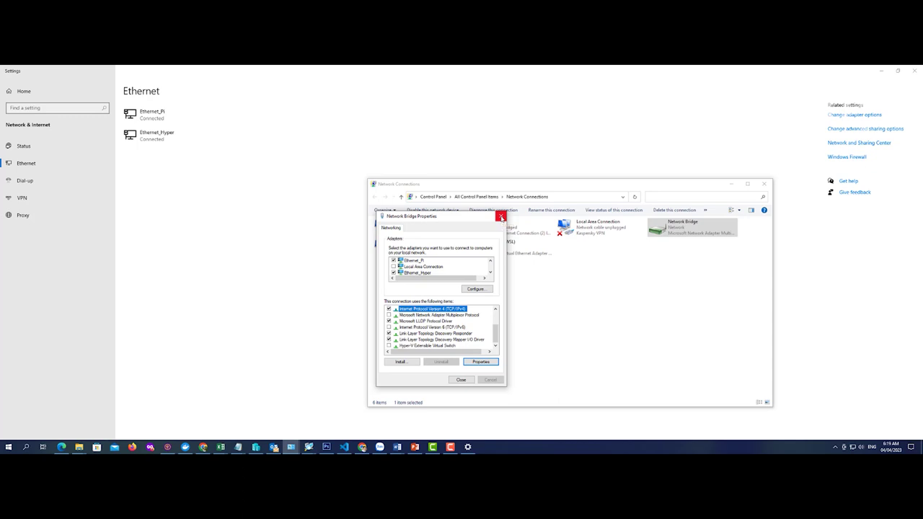
{"action": "left_click", "coordinate": [501, 218]}
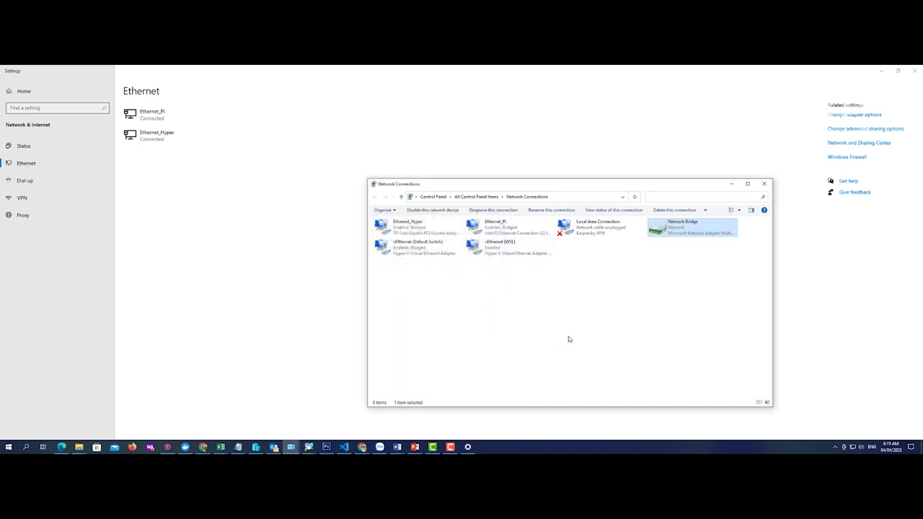
- Check the connection status and traffic activity of the Network Bridge and close the status window
{"action": "right_click", "coordinate": [671, 234]}
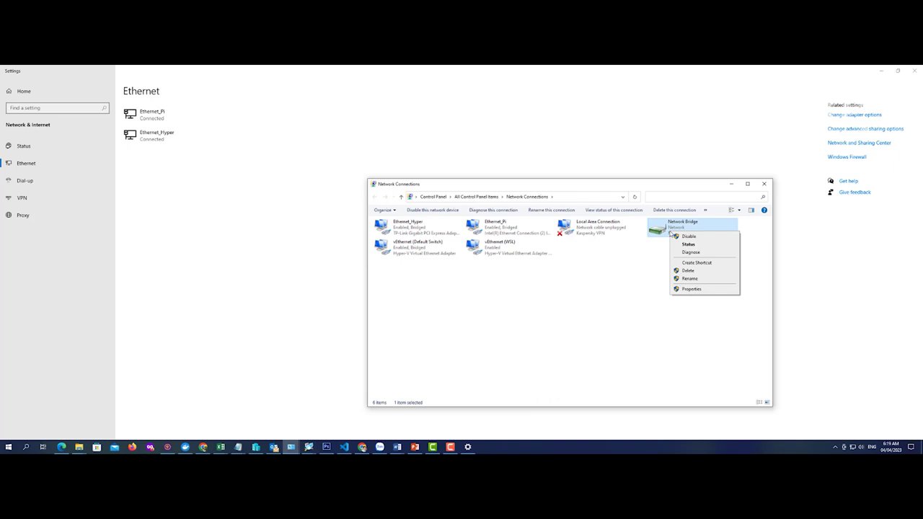
{"action": "left_click", "coordinate": [689, 246]}
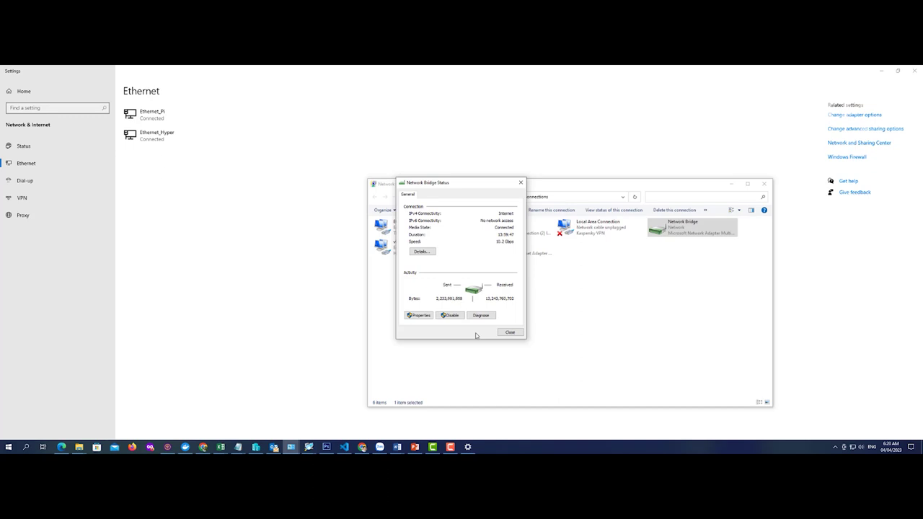
{"action": "left_click", "coordinate": [520, 185]}
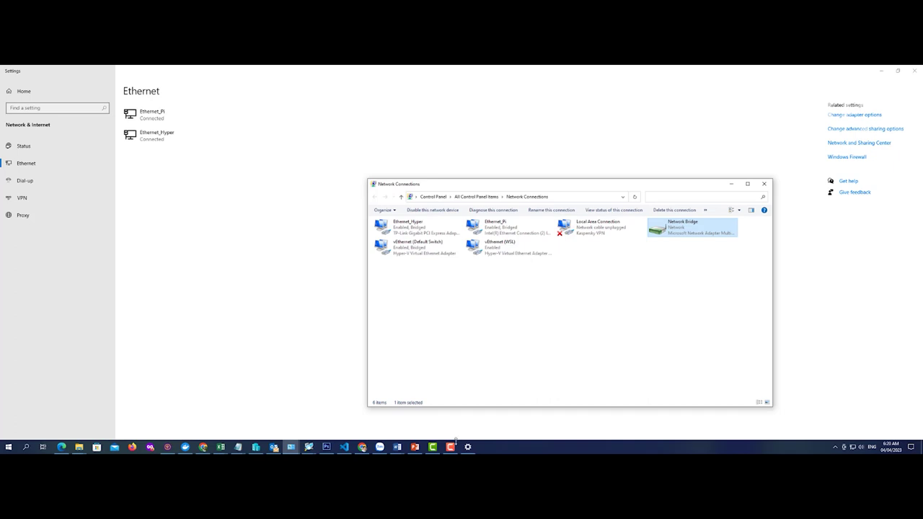
{"action": "mouse_move", "coordinate": [454, 450]}
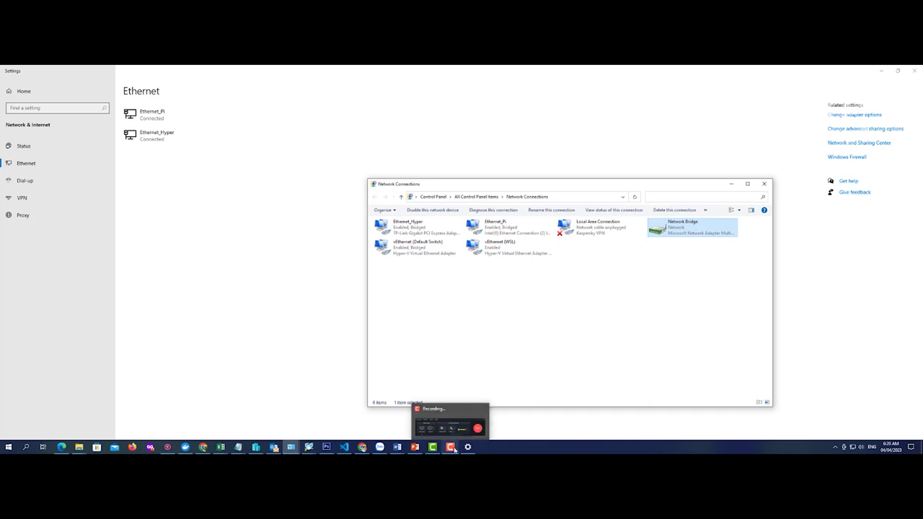